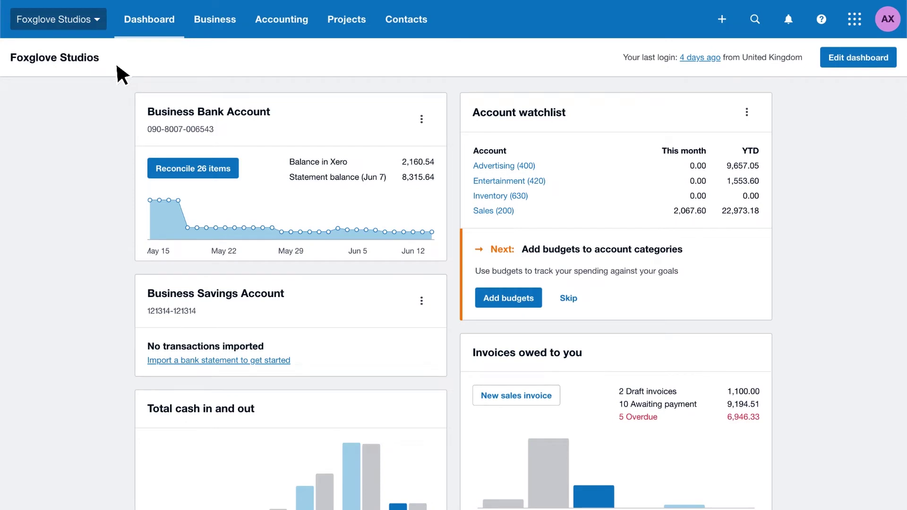
Step: Go to Foxglove Studios' Payment services settings and begin the Stripe card-payments setup
left_click(85, 20)
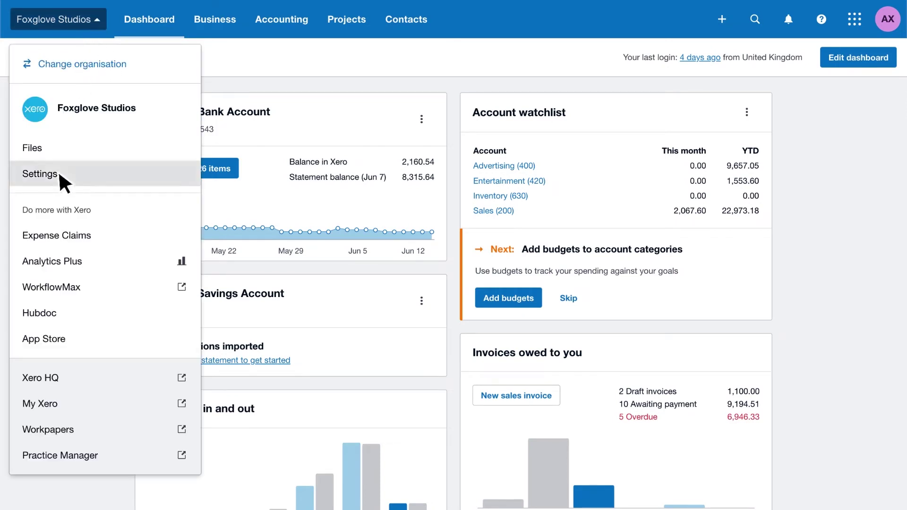
left_click(42, 174)
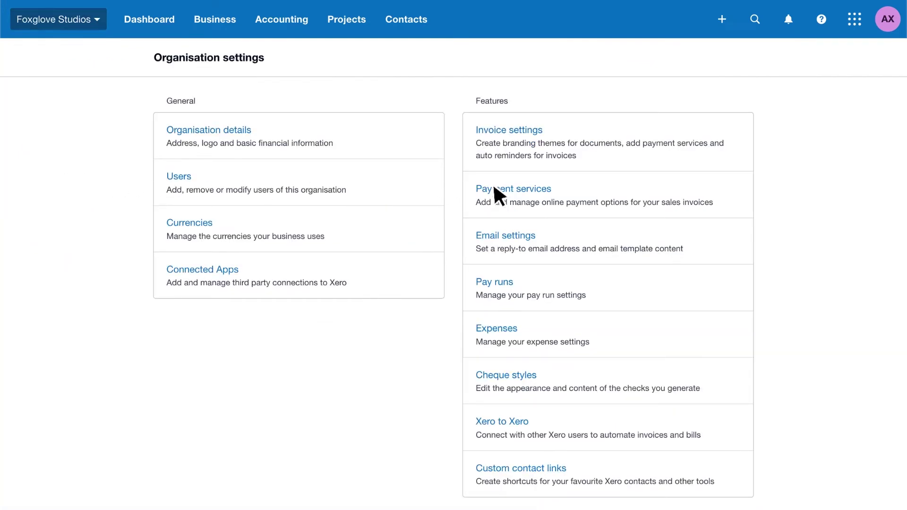
left_click(563, 185)
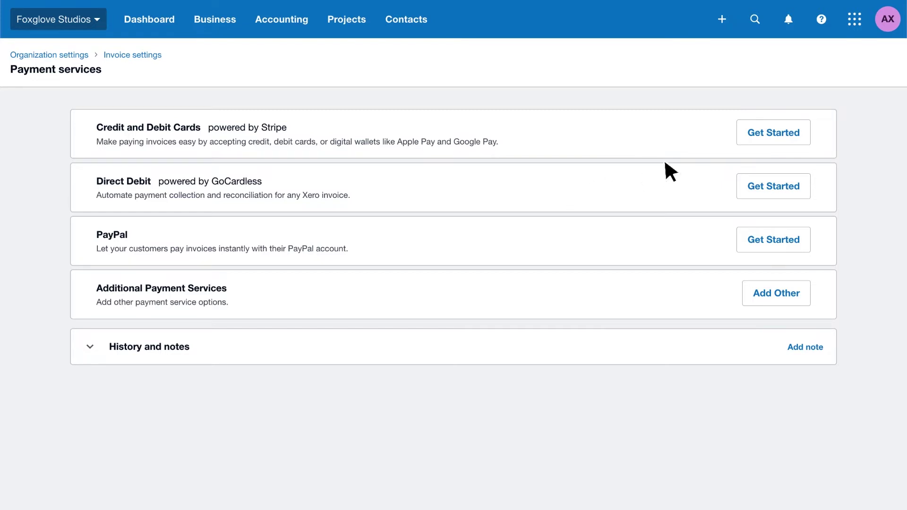
left_click(766, 132)
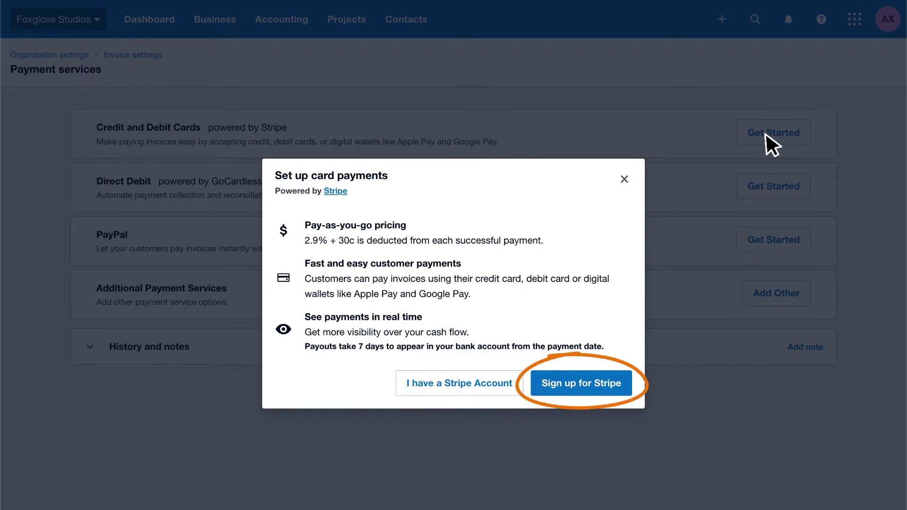
Step: Dismiss the Stripe card-payment setup without signing up and list other payment providers
left_click(624, 178)
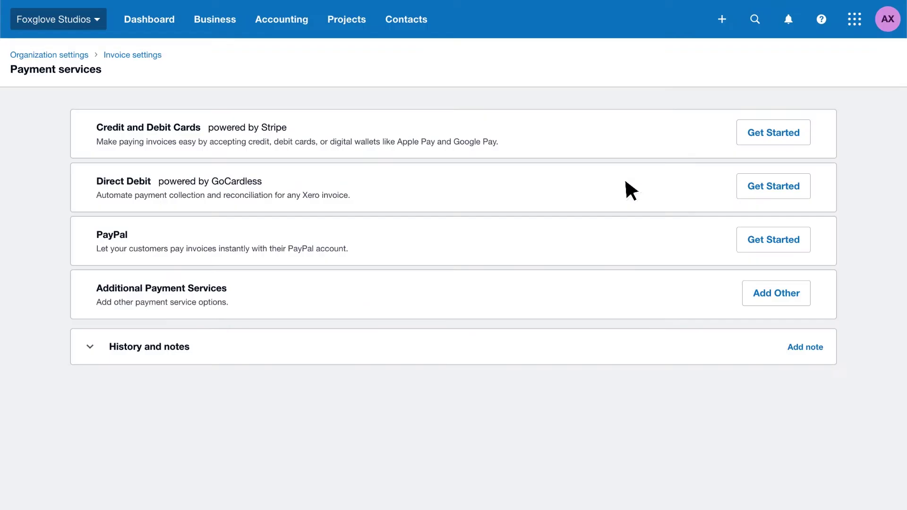
left_click(776, 291)
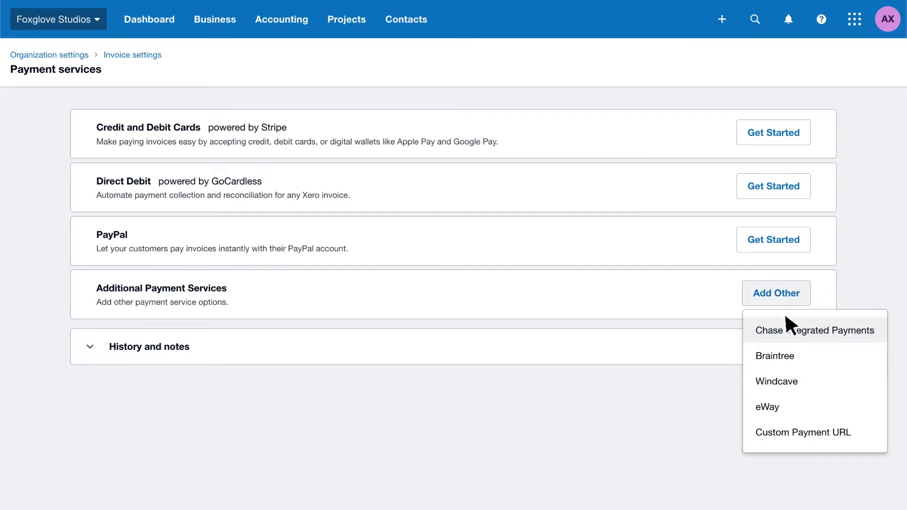
Step: Add a Custom Payment URL connection and view the branding themes linked to payment services
left_click(828, 427)
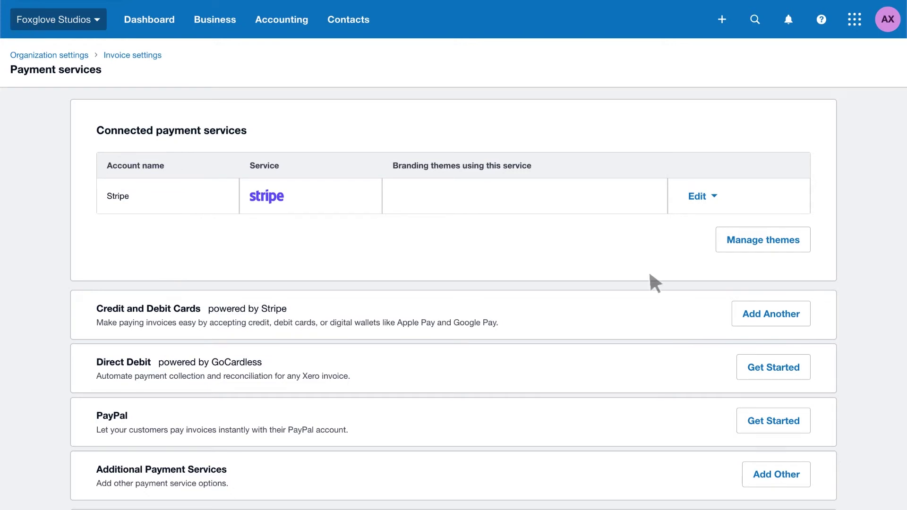
left_click(763, 240)
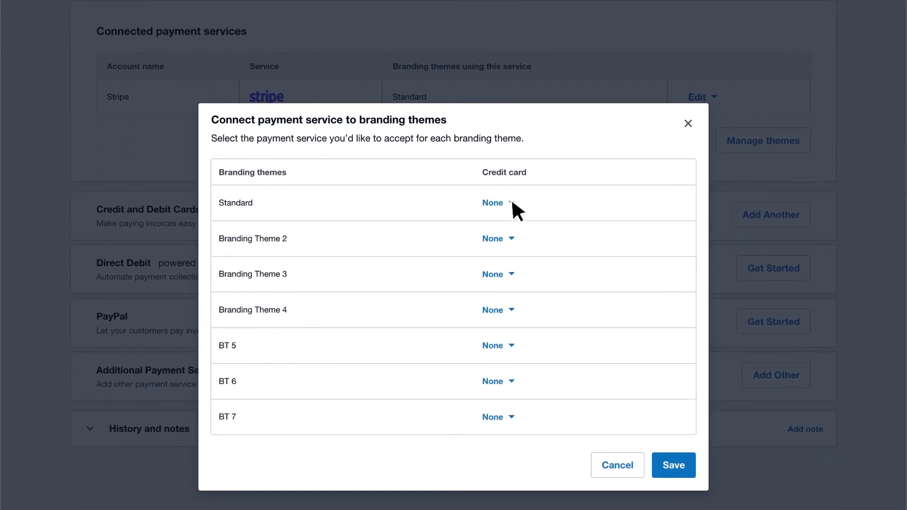
Step: Save Stripe as the Standard branding theme's credit card service, then bring up Xero Help
left_click(512, 202)
left_click(526, 227)
left_click(675, 465)
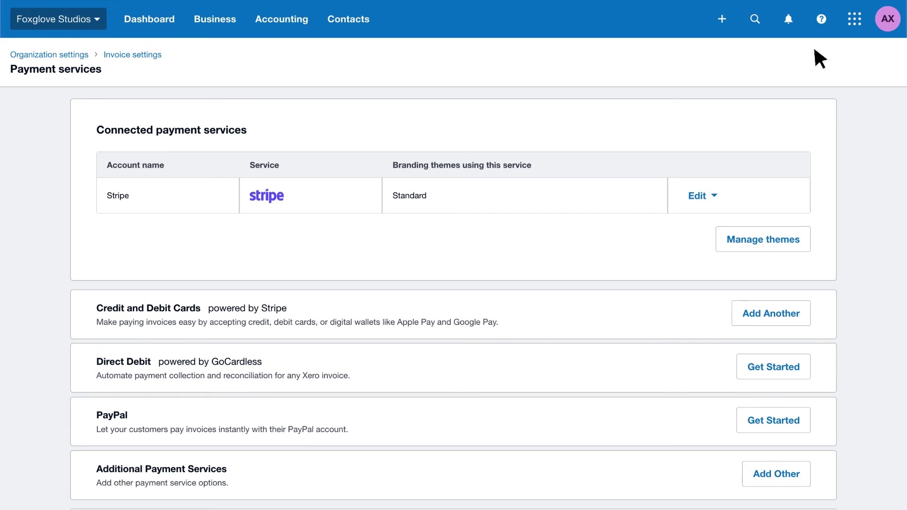
left_click(820, 20)
type("Send a customer invoice")
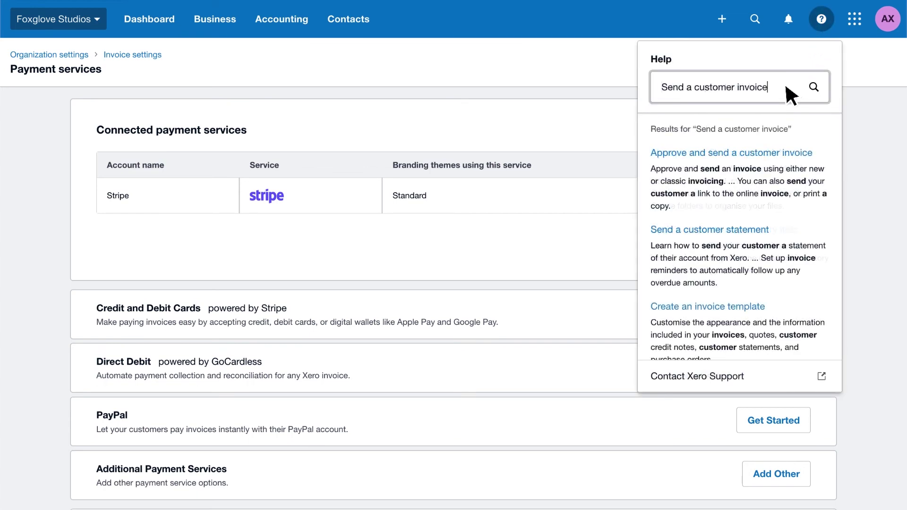